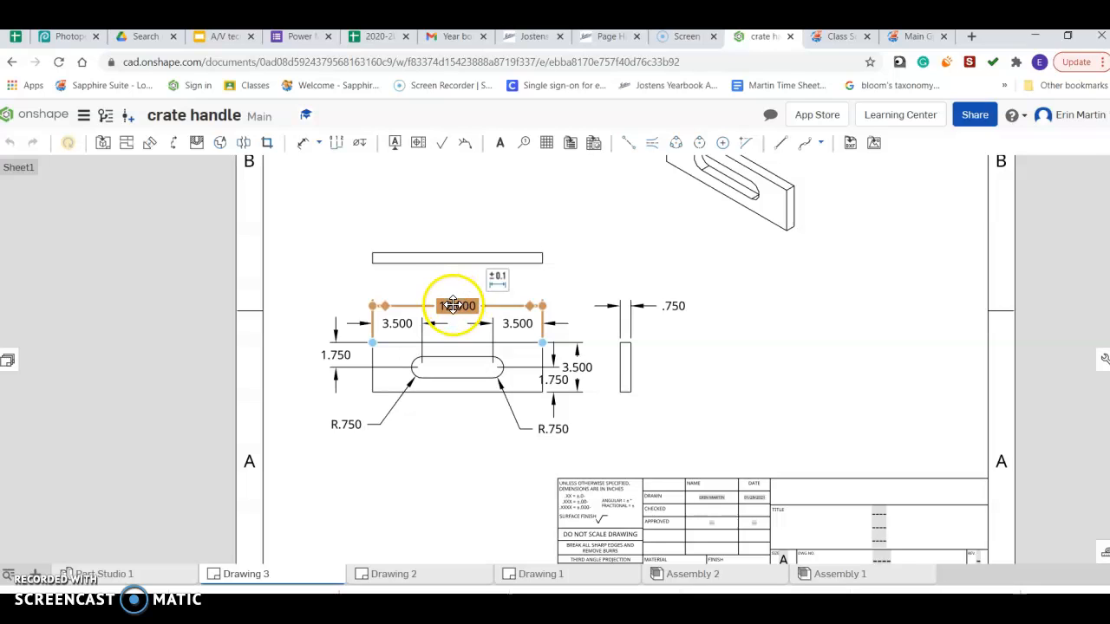
# Set the front view's overall width dimension to fractional inches.
pyautogui.click(498, 278)
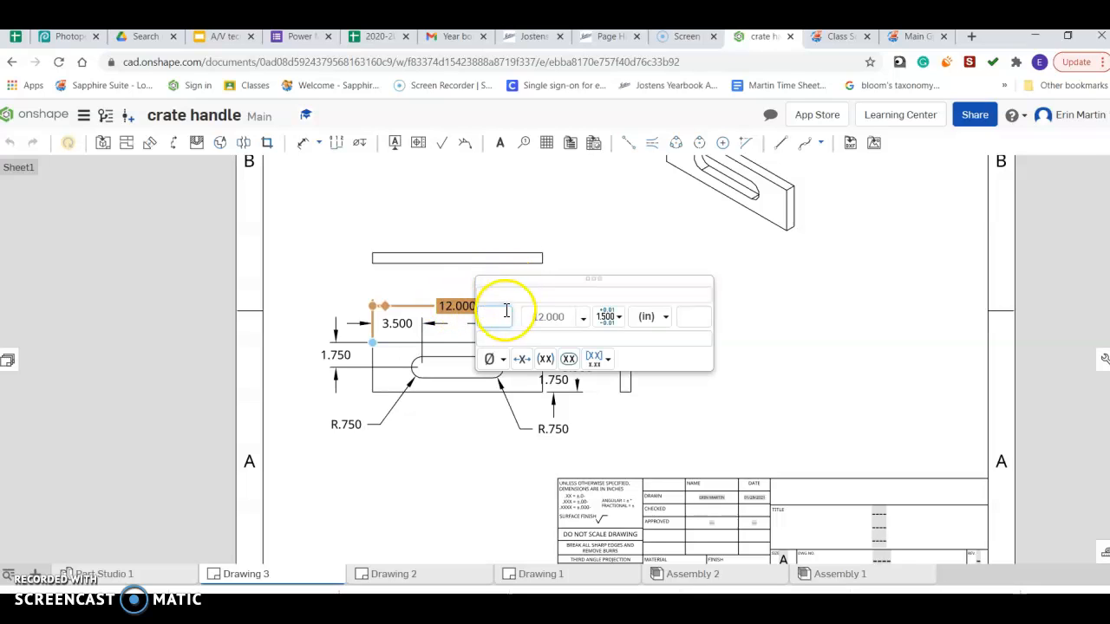
pyautogui.click(661, 321)
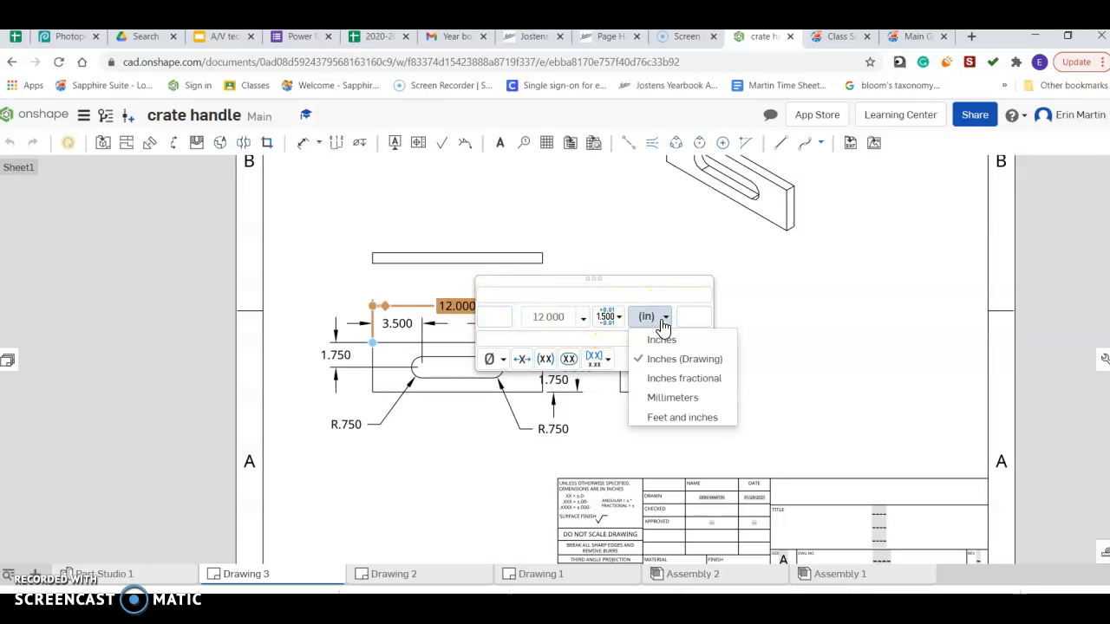
pyautogui.click(678, 379)
pyautogui.click(677, 400)
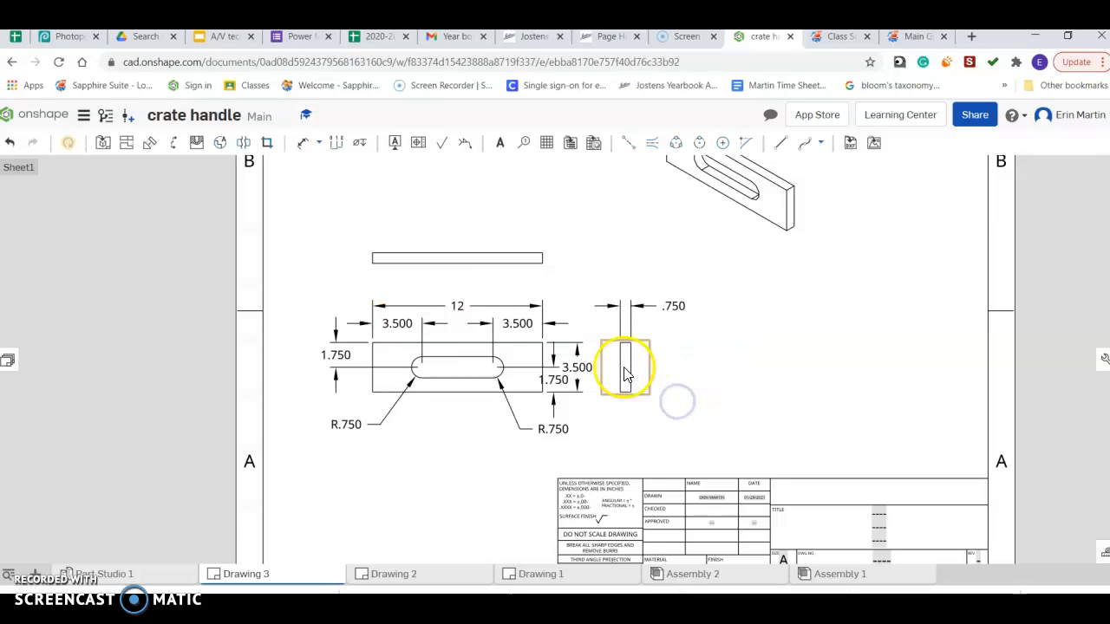
# Set the side view's thickness dimension to fractional inches.
pyautogui.click(680, 309)
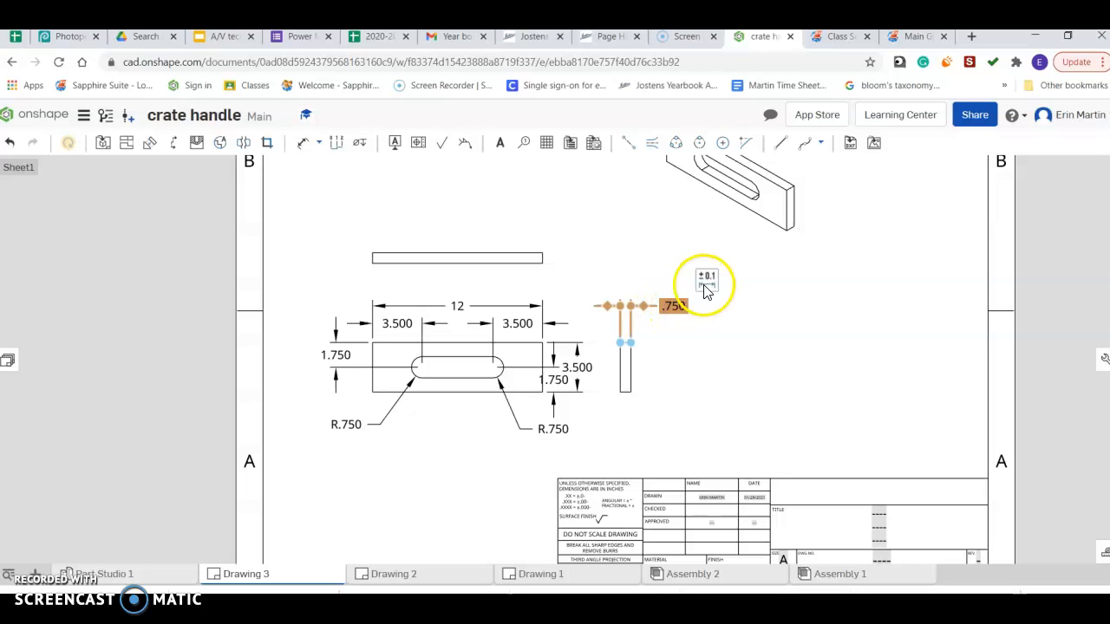
pyautogui.click(705, 289)
pyautogui.click(856, 317)
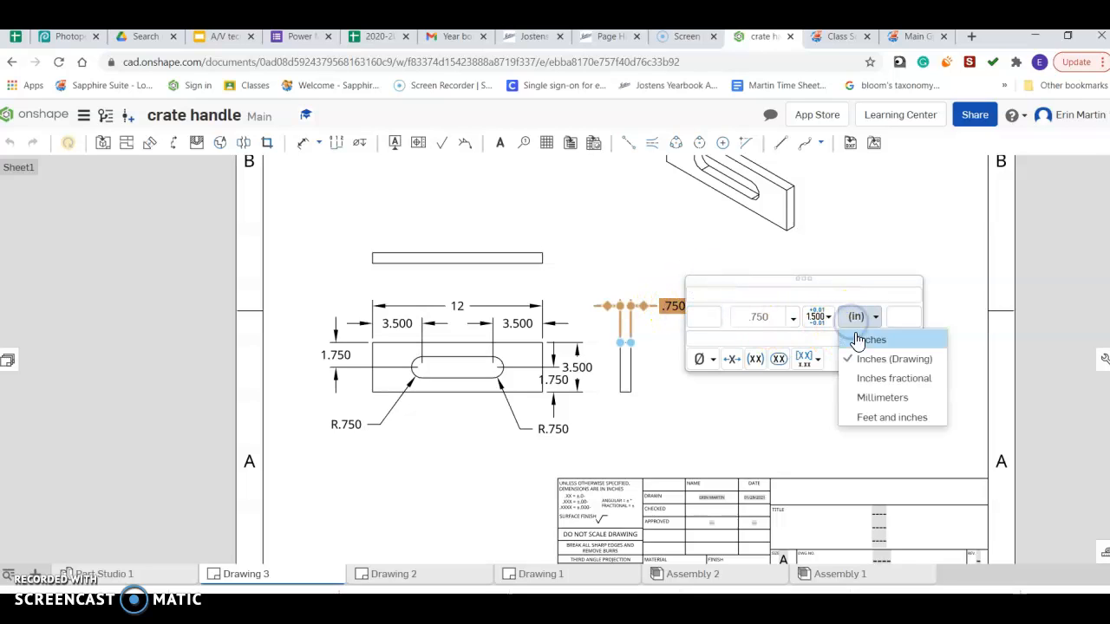
pyautogui.click(871, 378)
pyautogui.click(761, 423)
# Set the front view's overall height, lower slot offset, right-hand slot offset and right radius dimensions together to fractional inches.
pyautogui.click(578, 368)
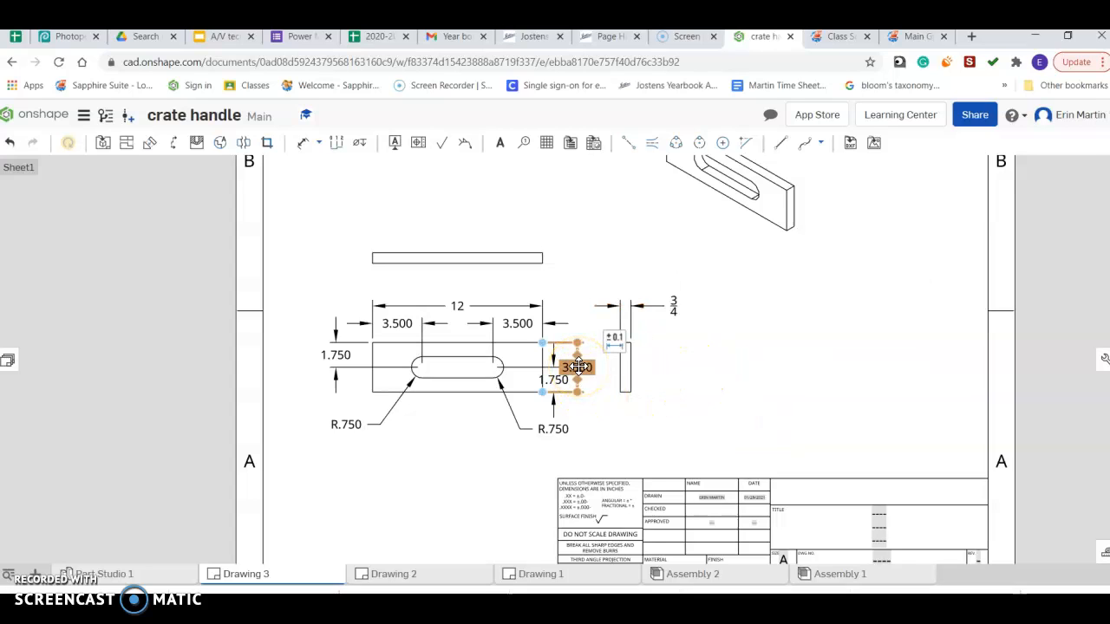
pyautogui.click(562, 382)
pyautogui.click(561, 423)
pyautogui.click(518, 324)
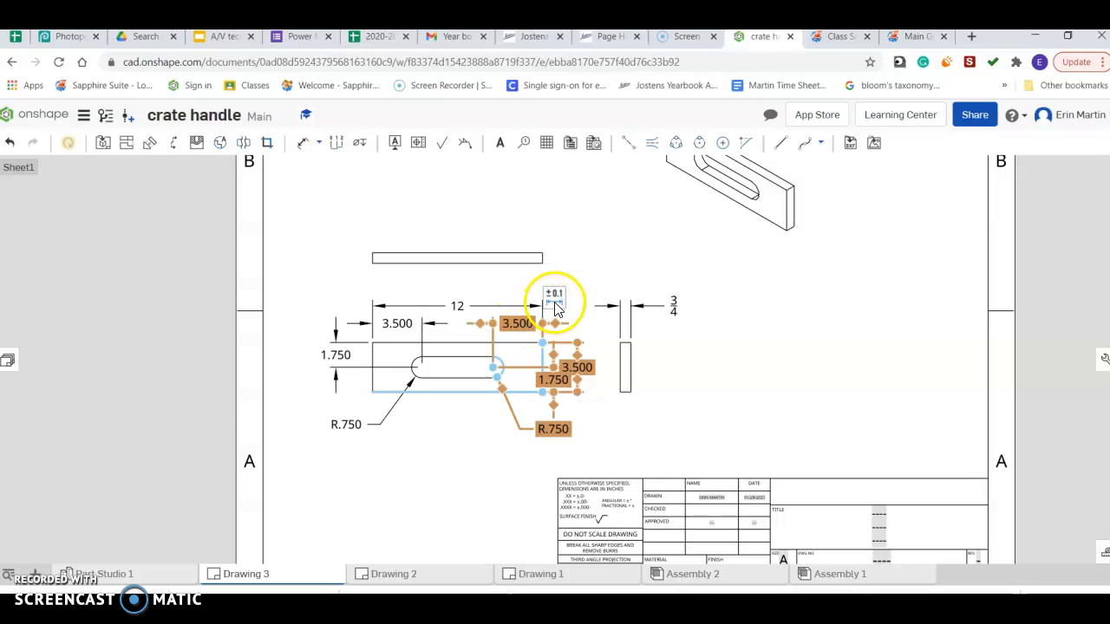
pyautogui.click(554, 297)
pyautogui.click(707, 337)
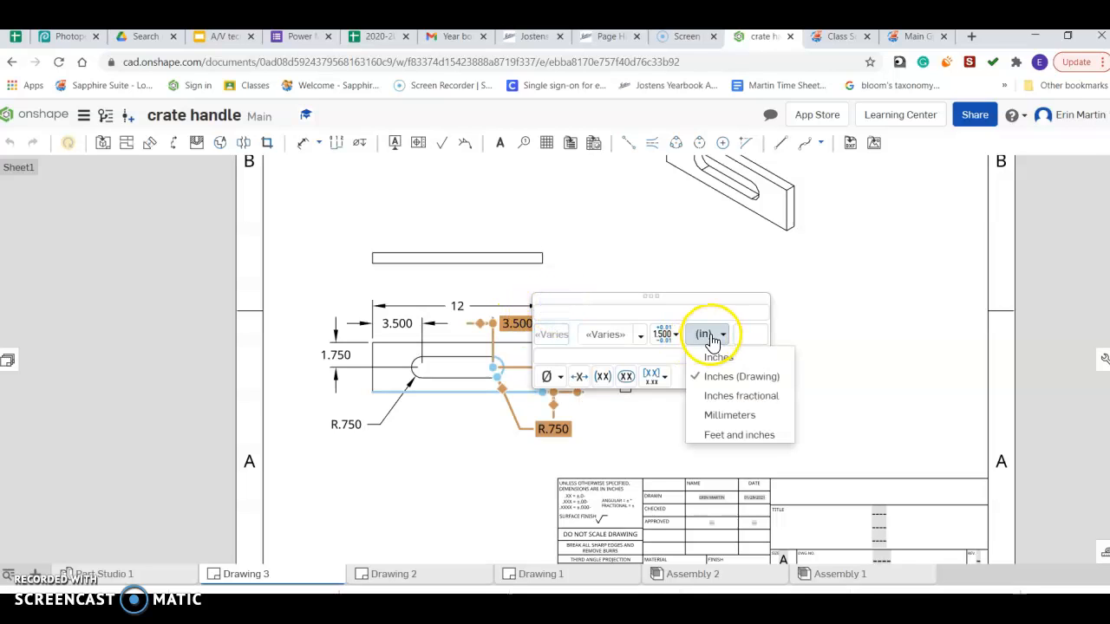
pyautogui.click(718, 395)
# Set the front view's left-hand horizontal and vertical slot offset dimensions to fractional inches.
pyautogui.click(401, 324)
pyautogui.click(330, 355)
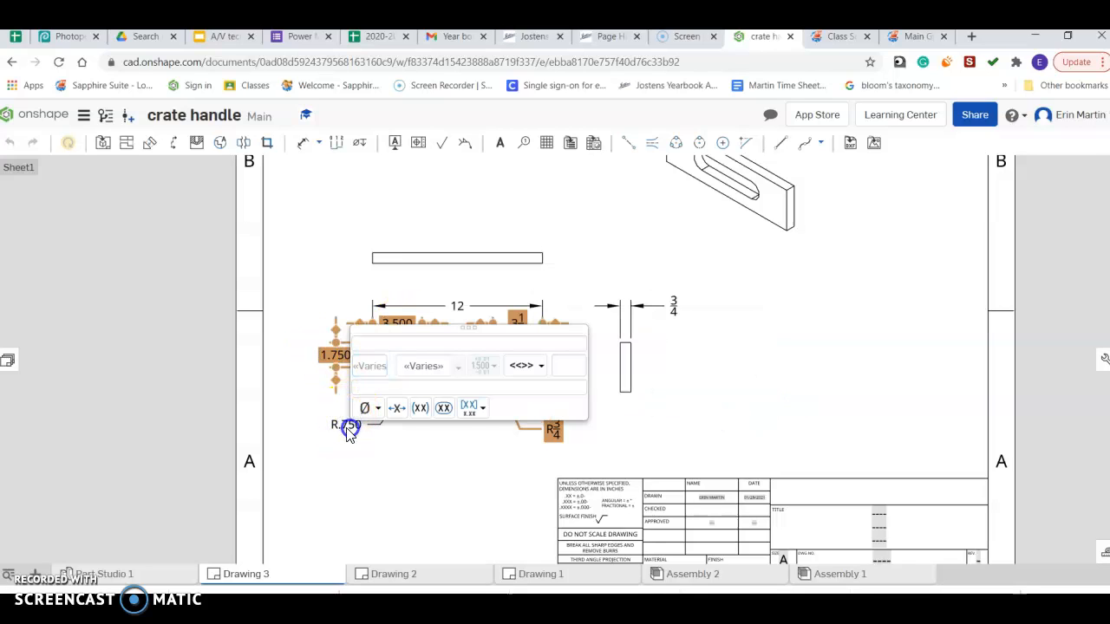
pyautogui.click(519, 366)
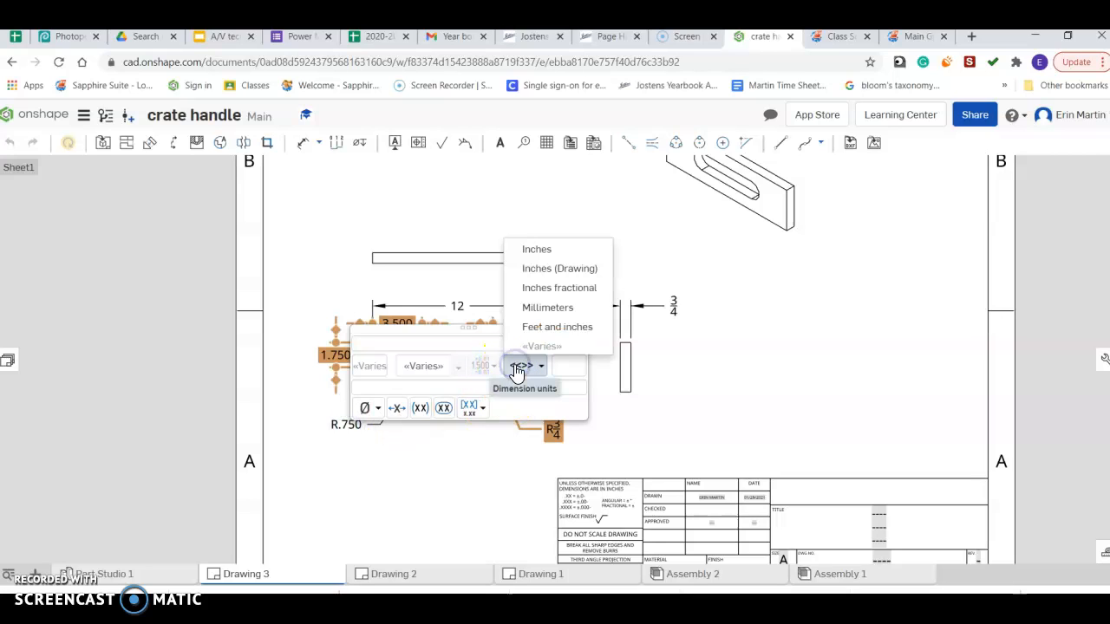
pyautogui.click(547, 287)
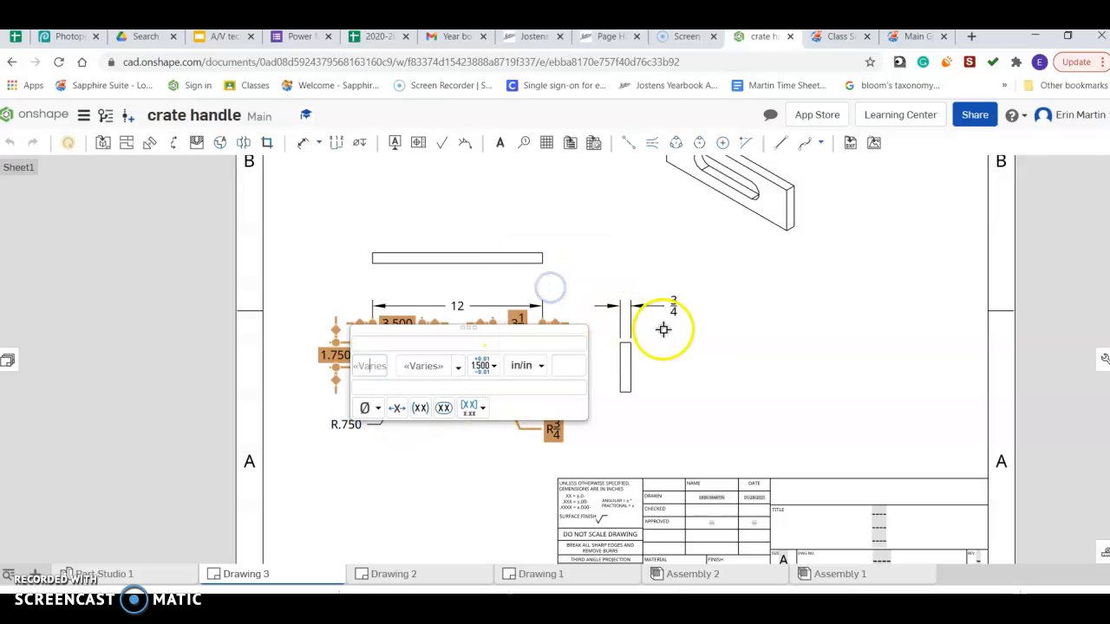
pyautogui.click(738, 353)
# Set the radius dimension on the slot's left arc to fractional inches.
pyautogui.click(346, 423)
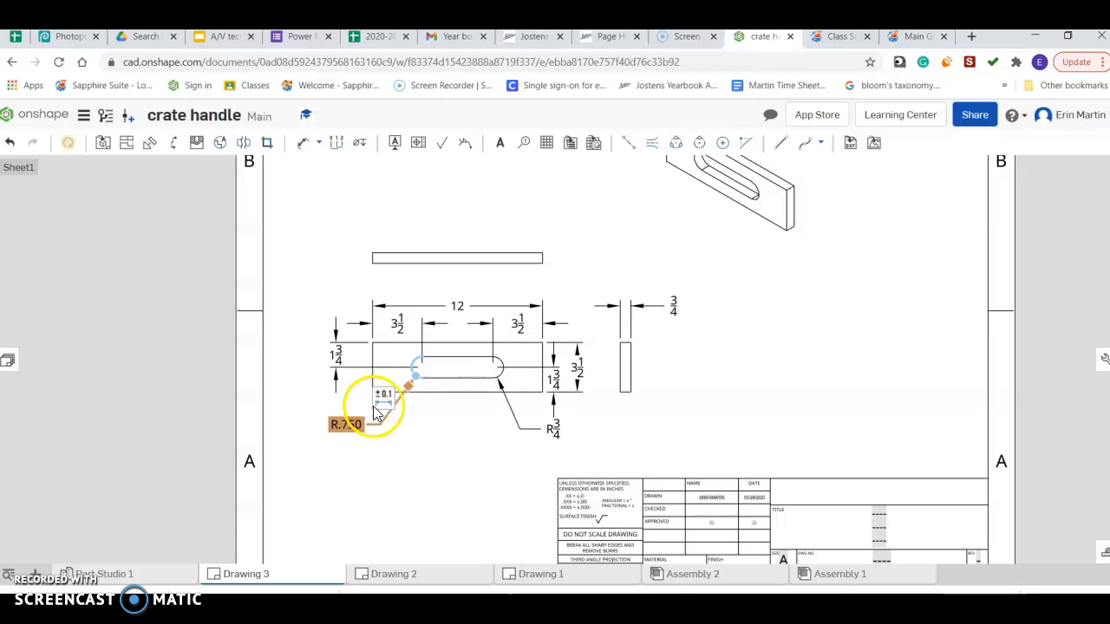
pyautogui.click(379, 399)
pyautogui.click(537, 434)
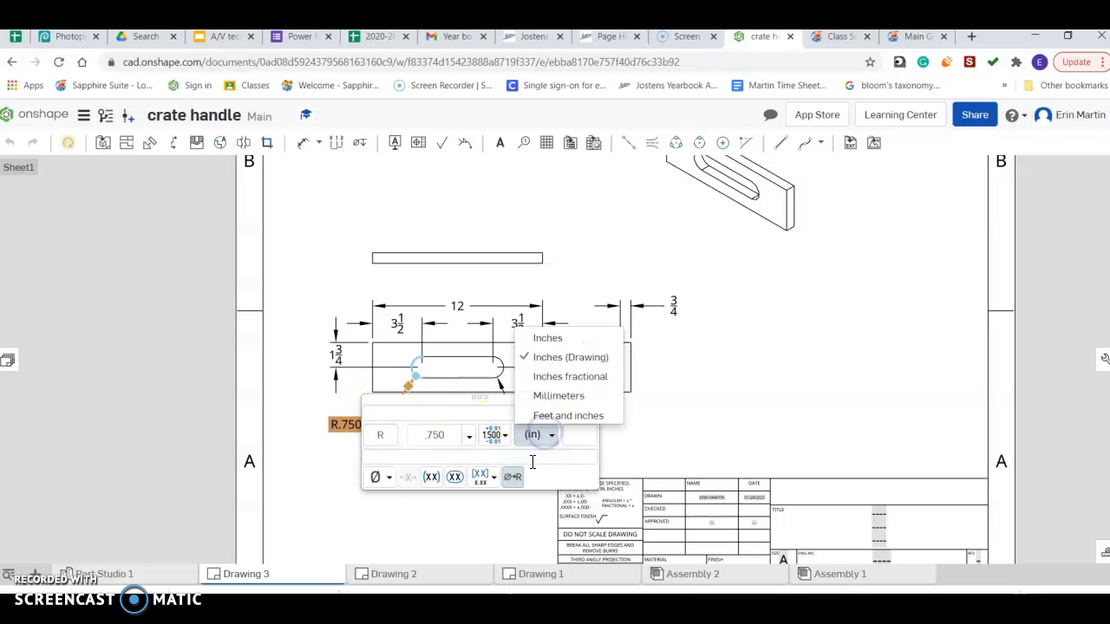
pyautogui.click(570, 377)
pyautogui.click(723, 378)
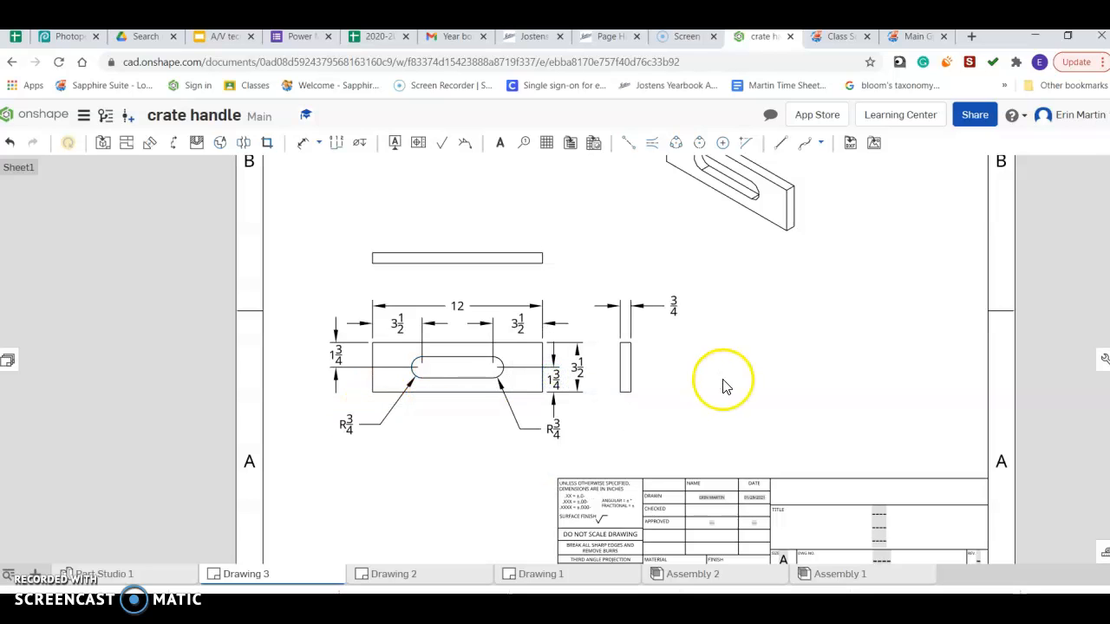
# Try to change the left arc's radius dimension to a diameter by replacing its R prefix with D.
pyautogui.click(347, 425)
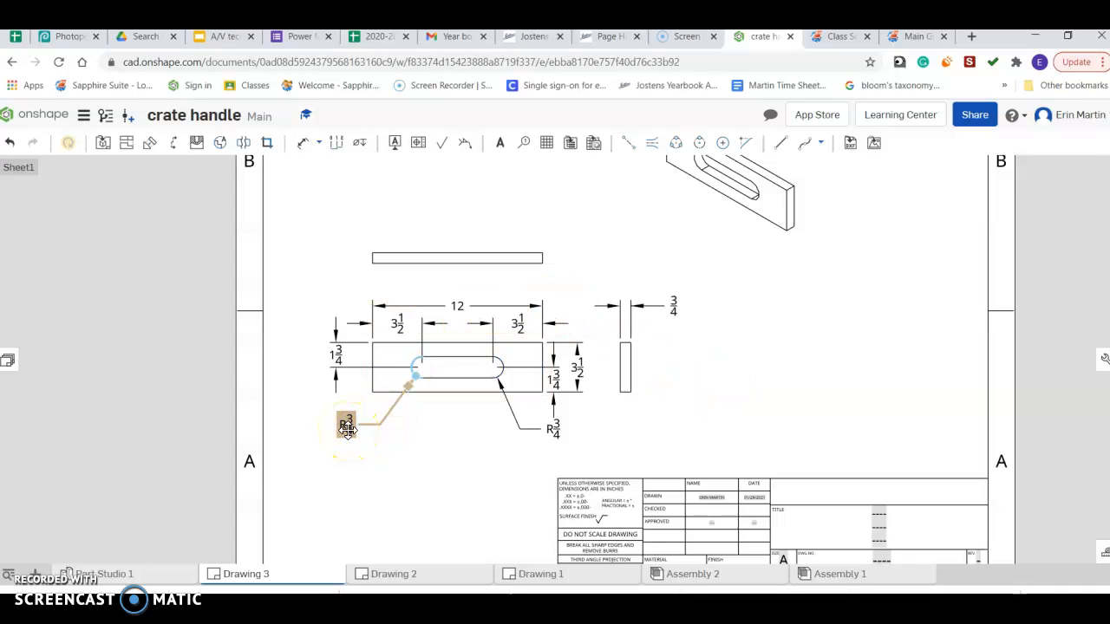
pyautogui.rightClick(349, 437)
pyautogui.click(340, 423)
pyautogui.doubleClick(344, 424)
pyautogui.click(388, 431)
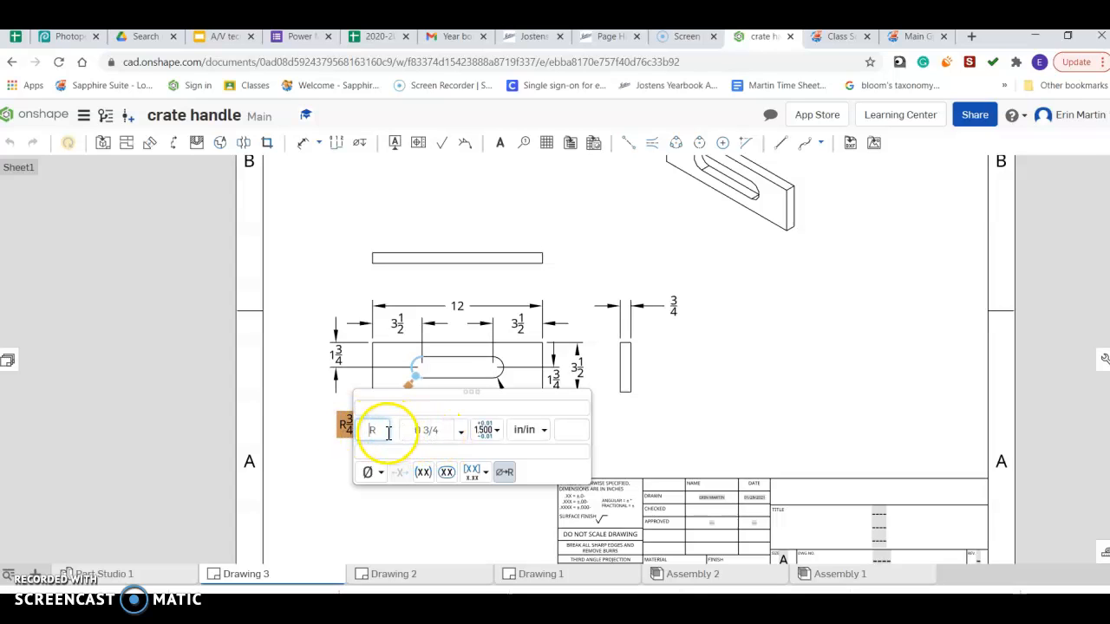
pyautogui.write('D')
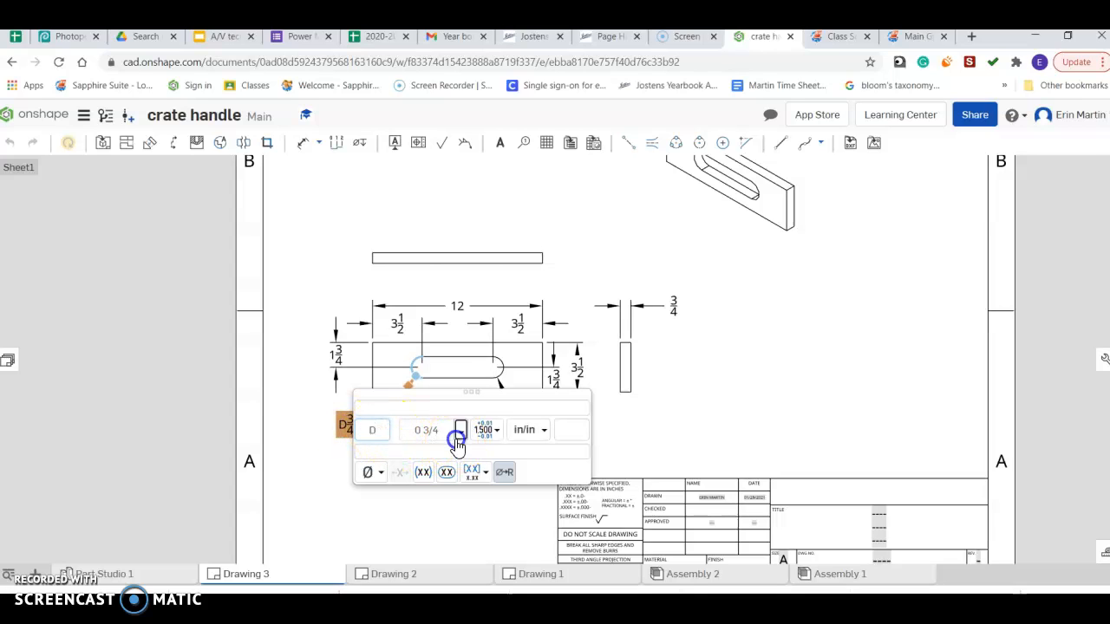
pyautogui.click(457, 438)
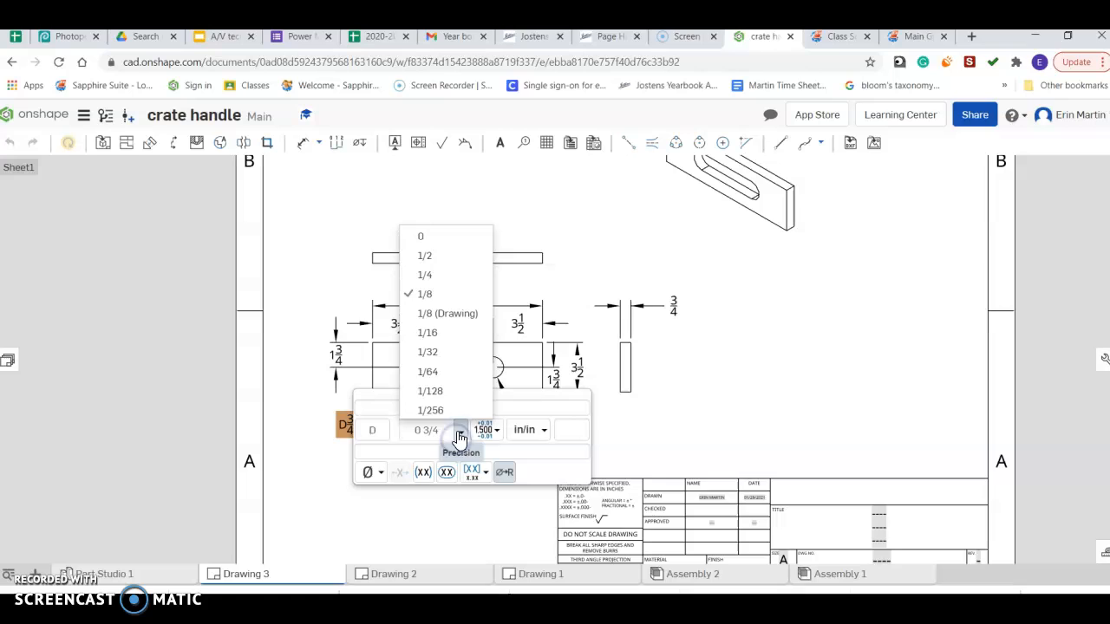
pyautogui.click(710, 343)
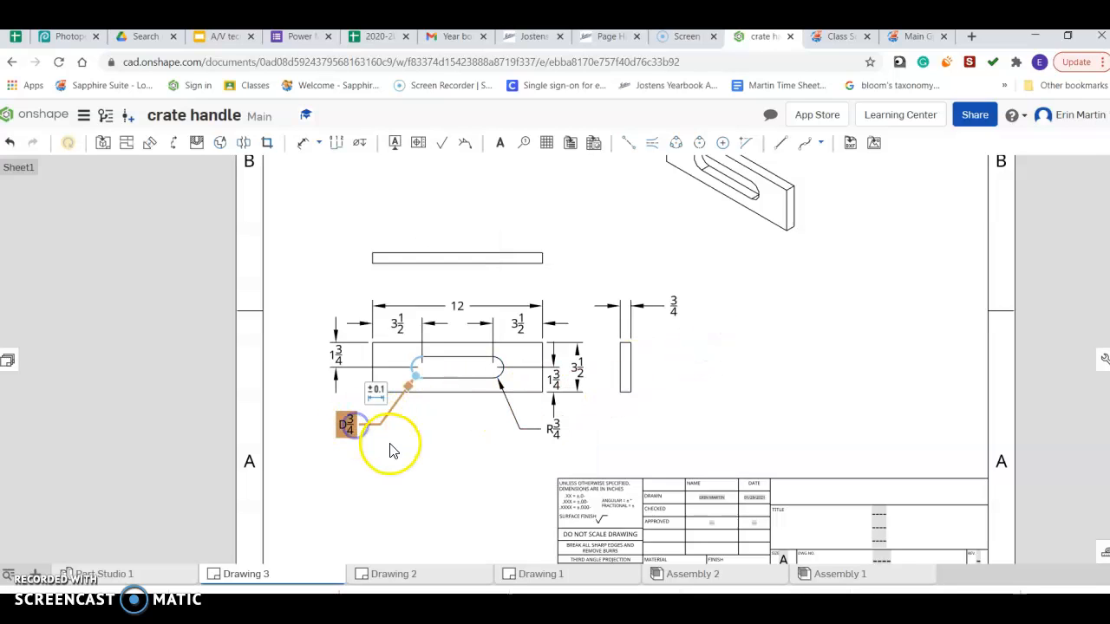
# Replace the left arc's dimension with a new one, adding a diameter symbol and switching it from radius to diameter.
pyautogui.press('Delete')
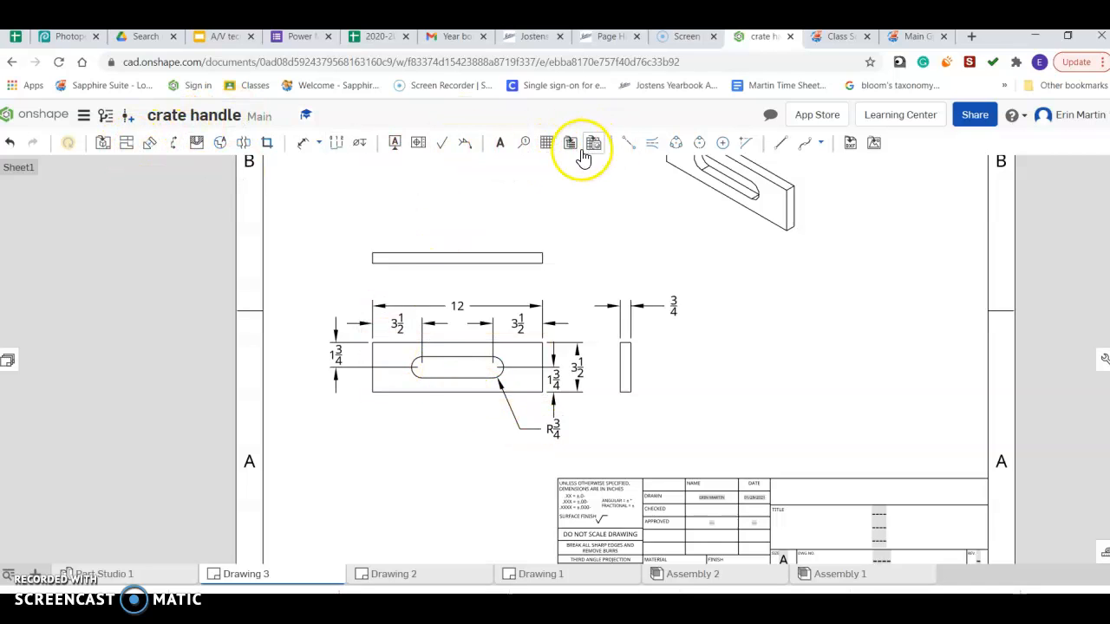
pyautogui.click(303, 142)
pyautogui.moveTo(416, 375); pyautogui.dragTo(359, 427)
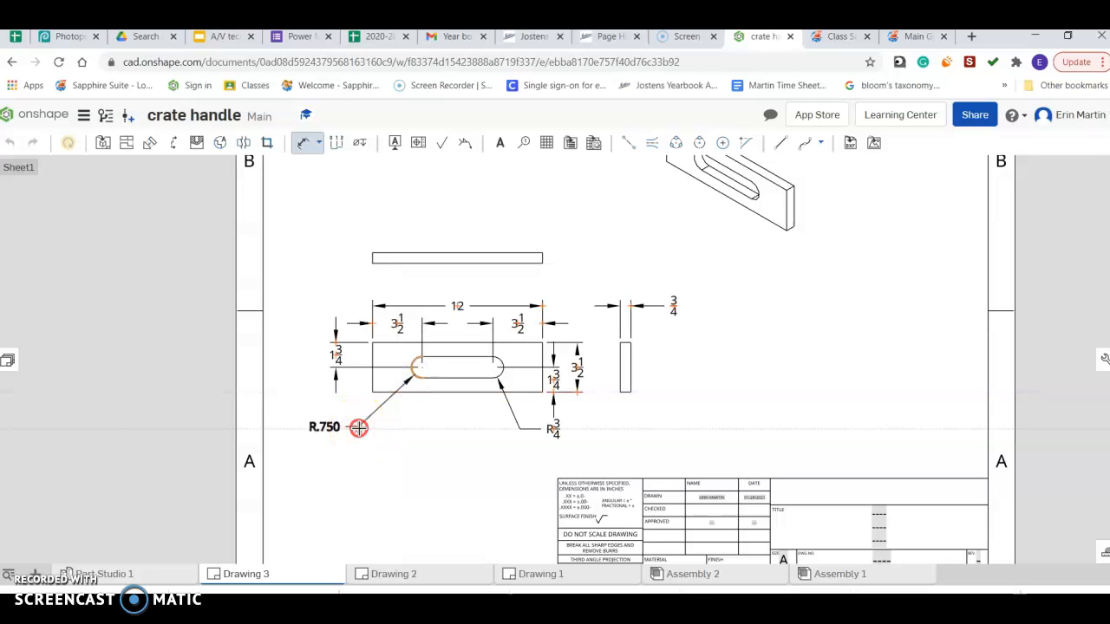
pyautogui.click(383, 443)
pyautogui.click(386, 423)
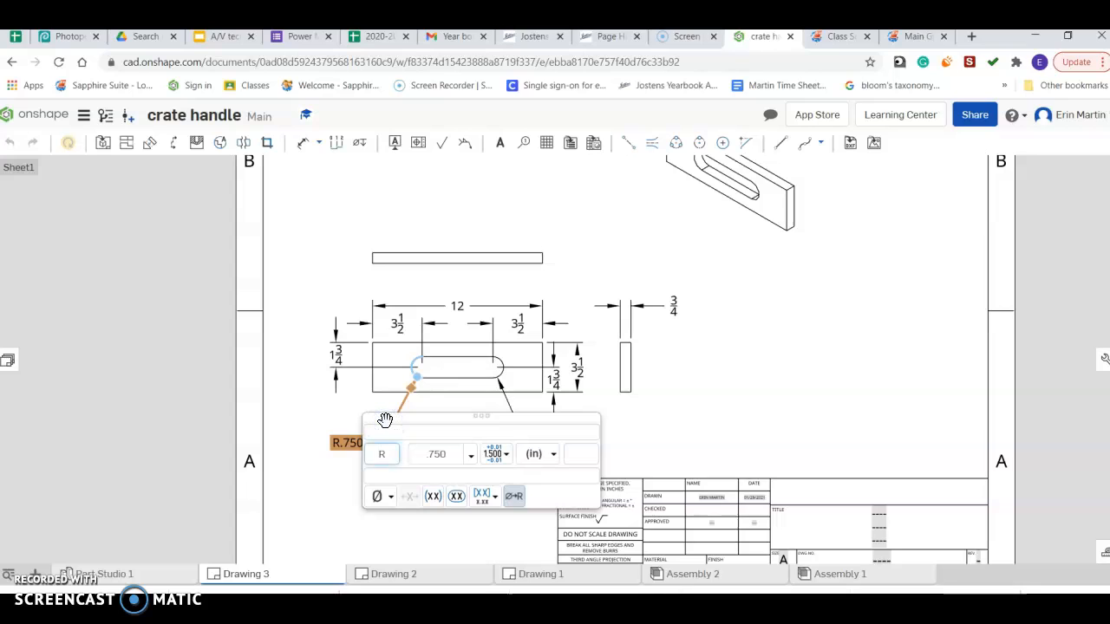
pyautogui.click(391, 499)
pyautogui.click(392, 309)
pyautogui.click(514, 496)
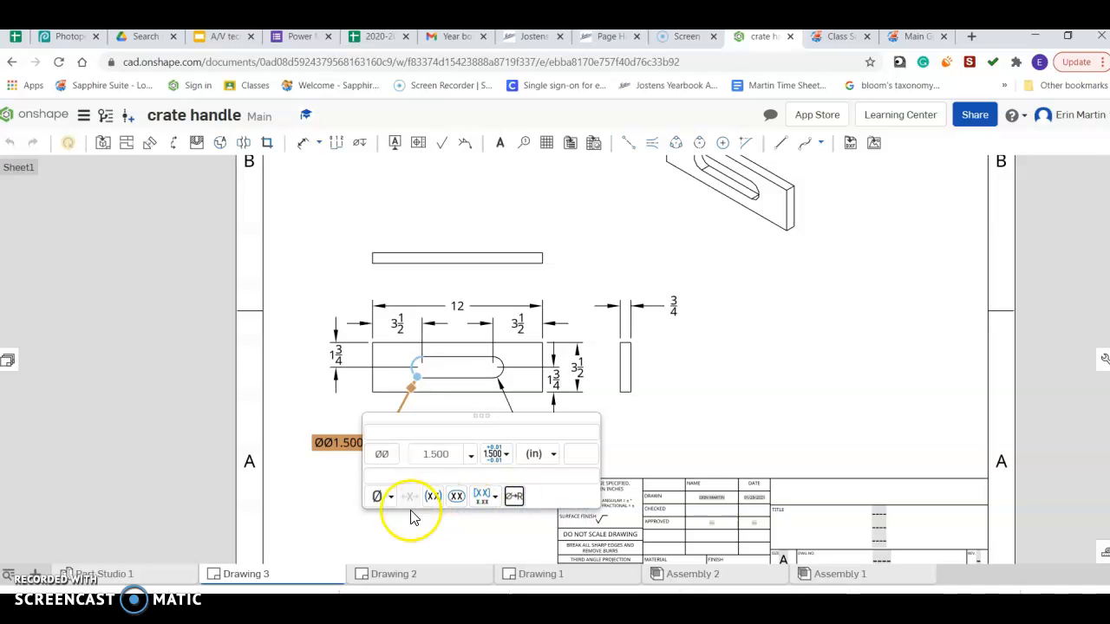
pyautogui.click(654, 438)
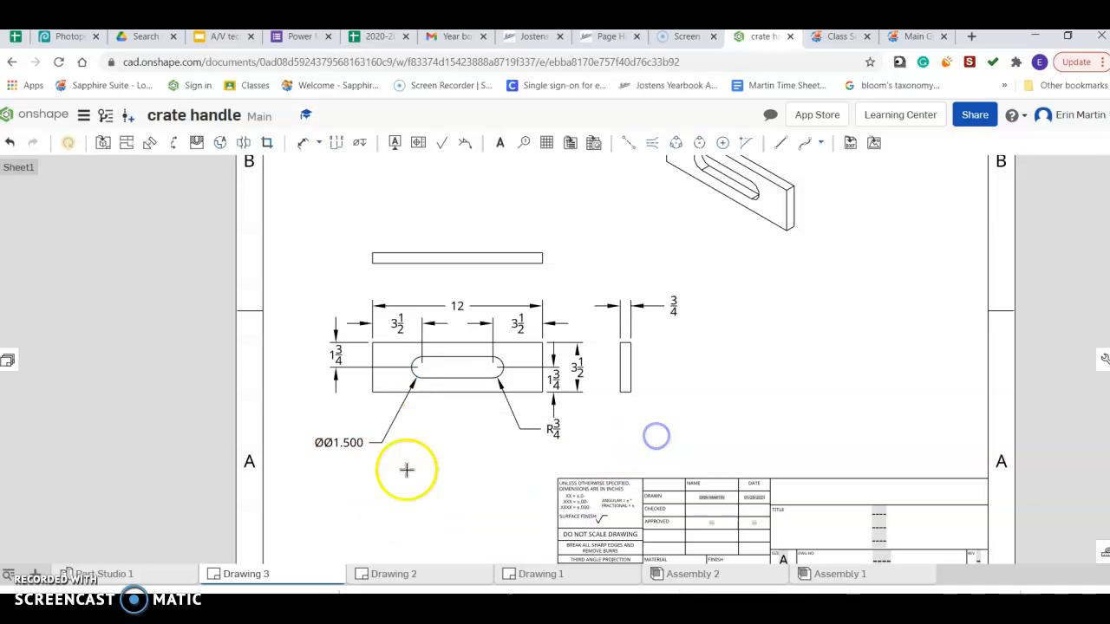
# Delete the slot's left arc dimension and dimension the arc again, switching it from radius to diameter.
pyautogui.press('Escape')
pyautogui.click(353, 448)
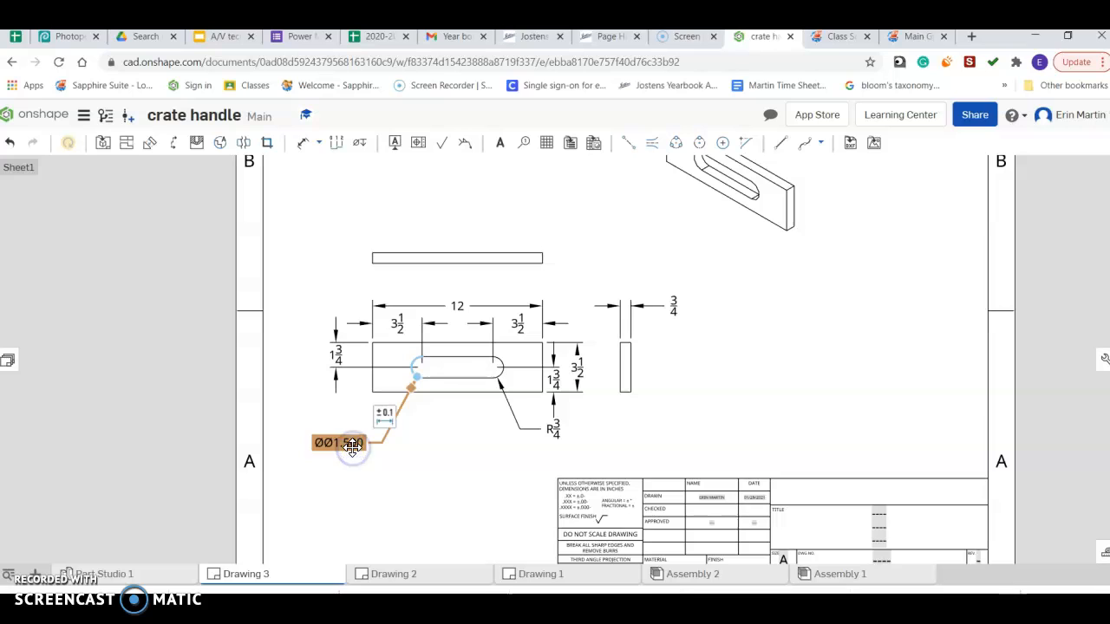
pyautogui.press('Delete')
pyautogui.click(303, 142)
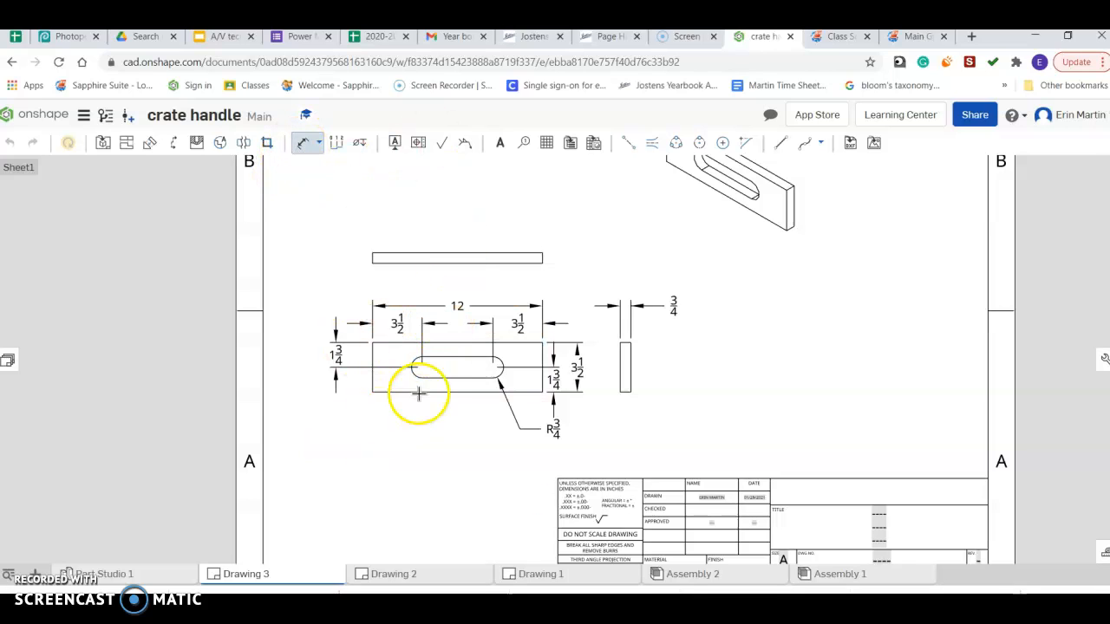
pyautogui.click(416, 378)
pyautogui.click(375, 429)
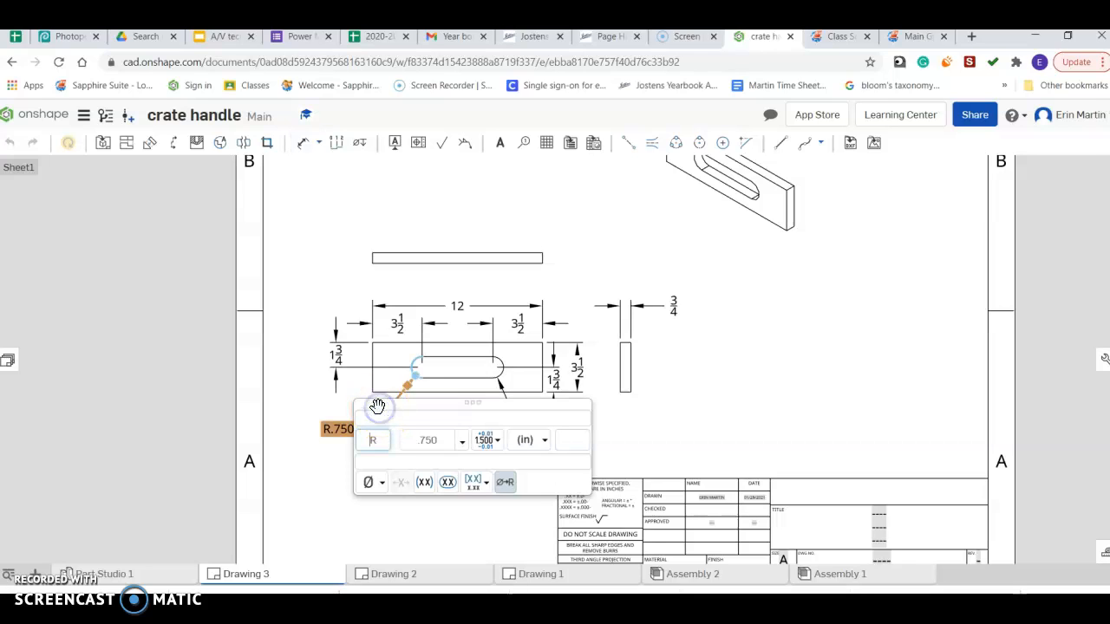
pyautogui.click(505, 483)
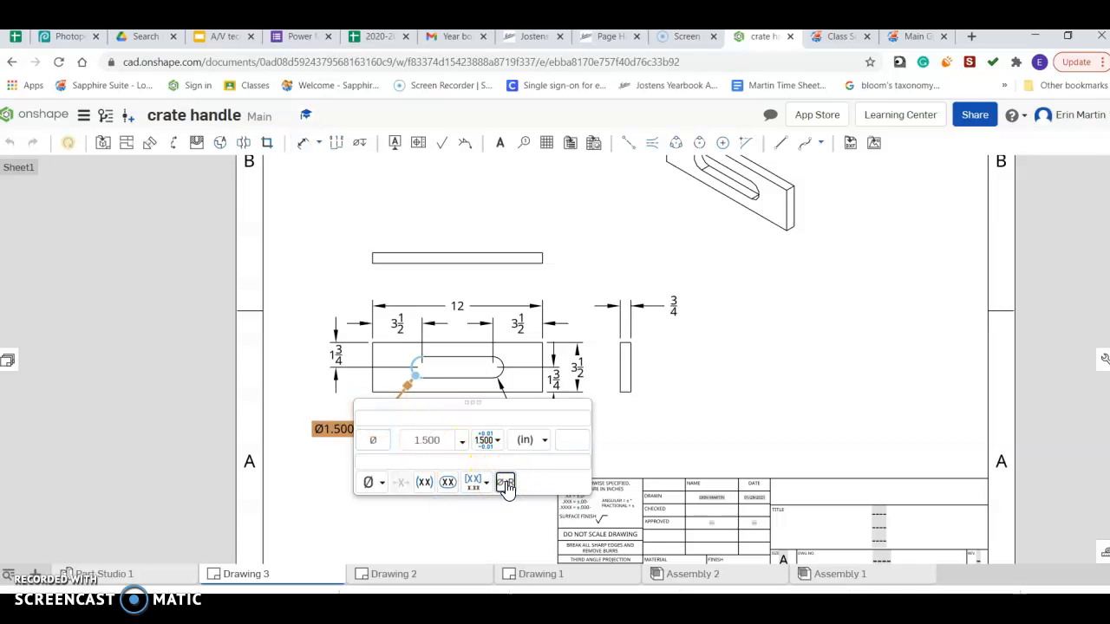
pyautogui.click(652, 420)
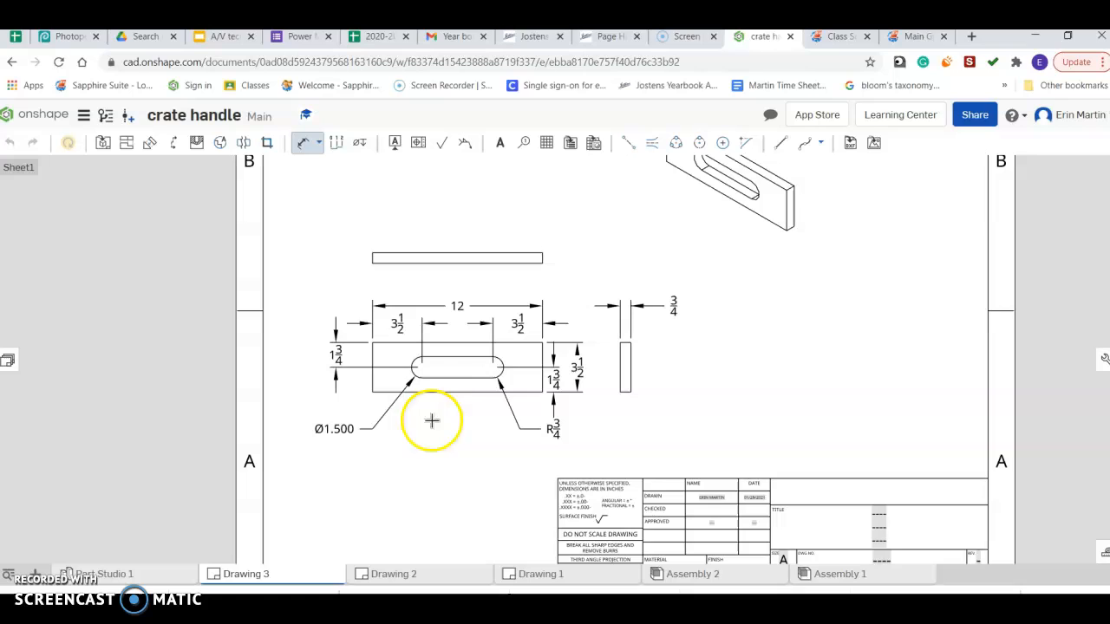
# Set the diameter dimension on the slot's left arc to fractional inches.
pyautogui.rightClick(372, 449)
pyautogui.rightClick(351, 431)
pyautogui.click(343, 433)
pyautogui.click(364, 482)
pyautogui.click(338, 429)
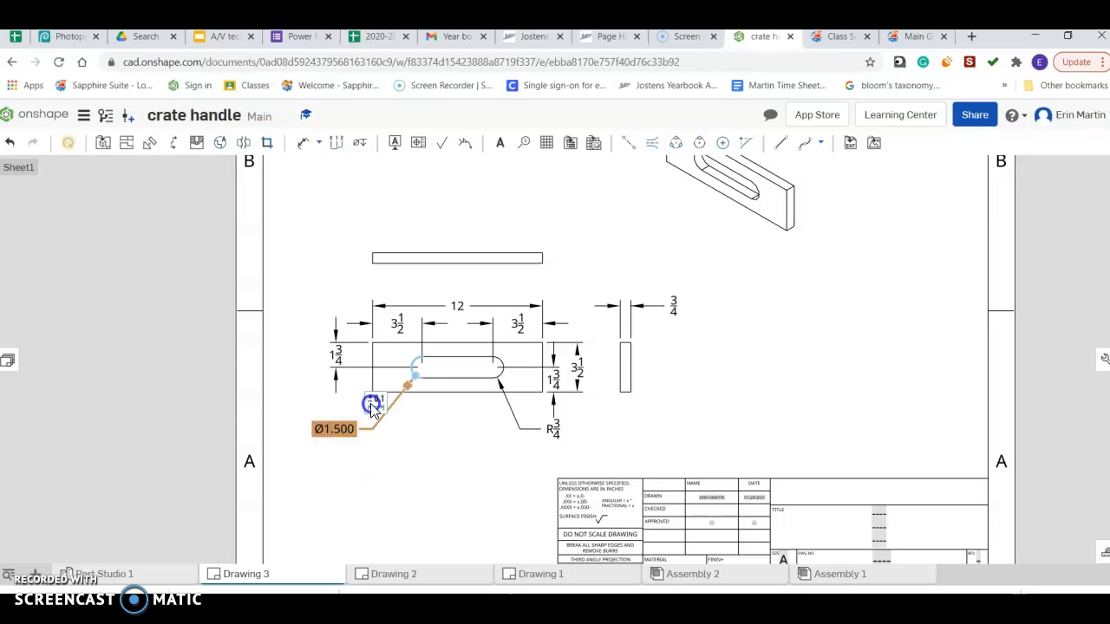
pyautogui.click(372, 406)
pyautogui.click(525, 439)
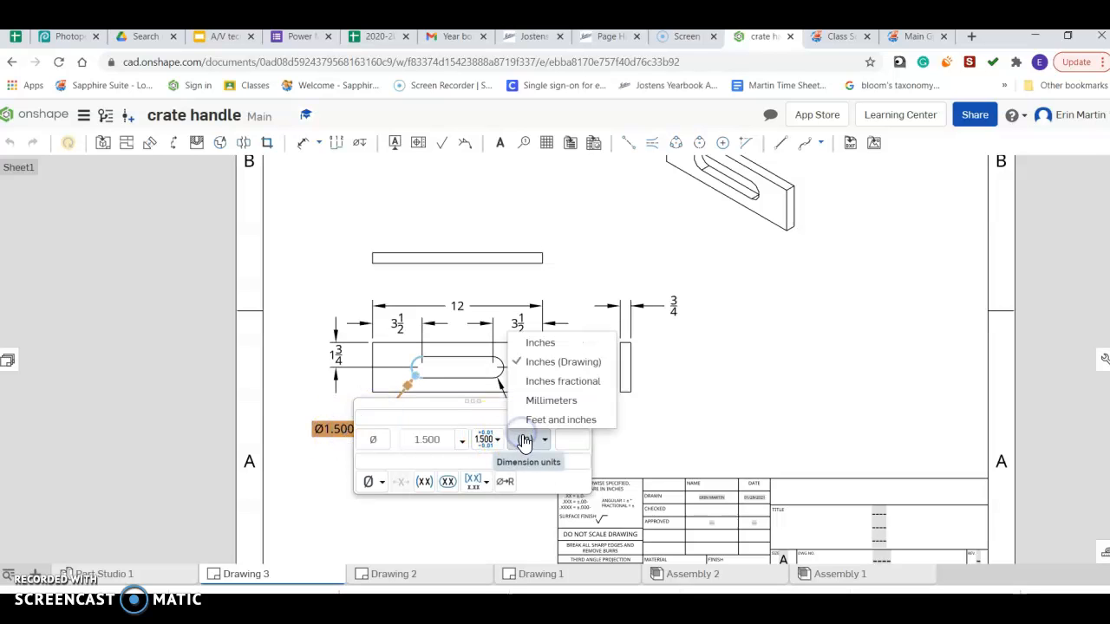
pyautogui.click(546, 382)
pyautogui.click(681, 399)
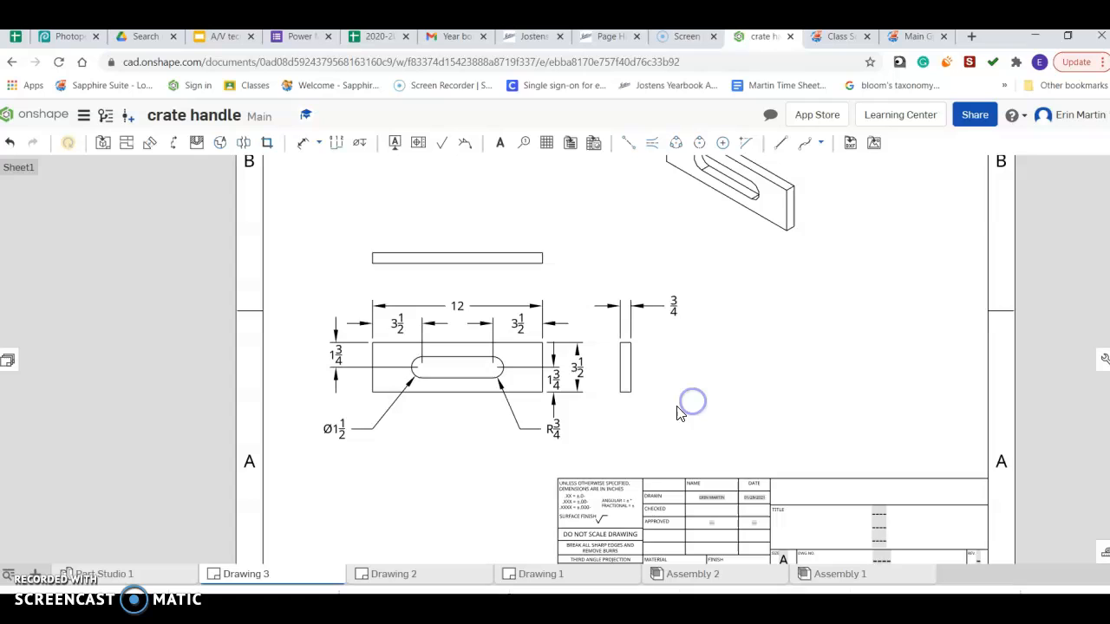
# Delete the slot's right arc radius dimension and dimension the arc again below the view, switching it from radius to diameter.
pyautogui.click(579, 423)
pyautogui.press('Delete')
pyautogui.click(302, 142)
pyautogui.click(497, 366)
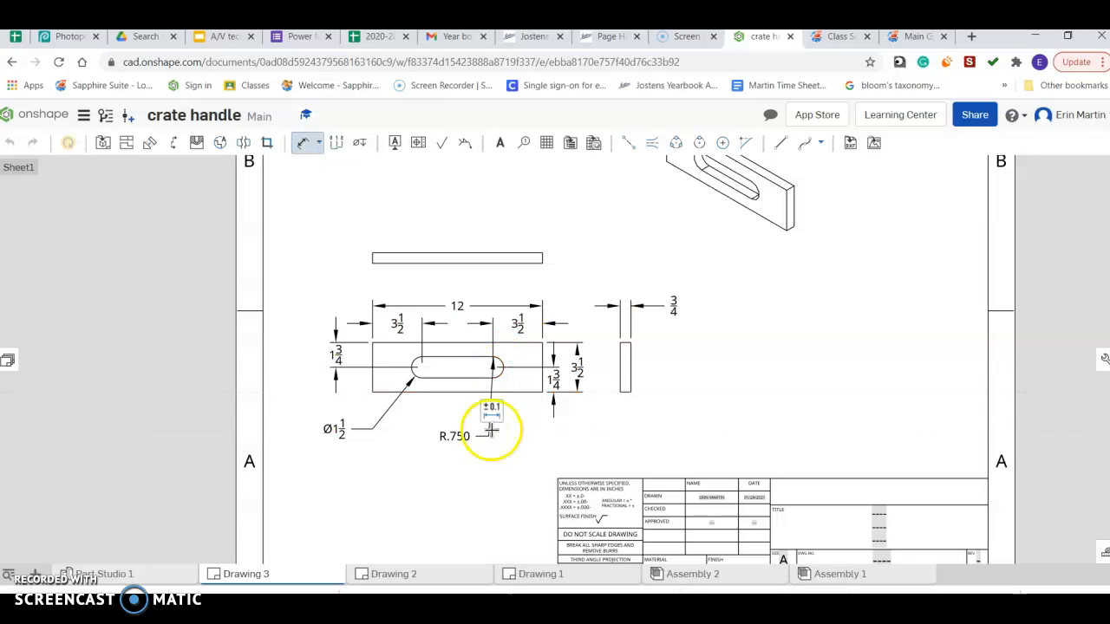
pyautogui.click(491, 431)
pyautogui.click(623, 489)
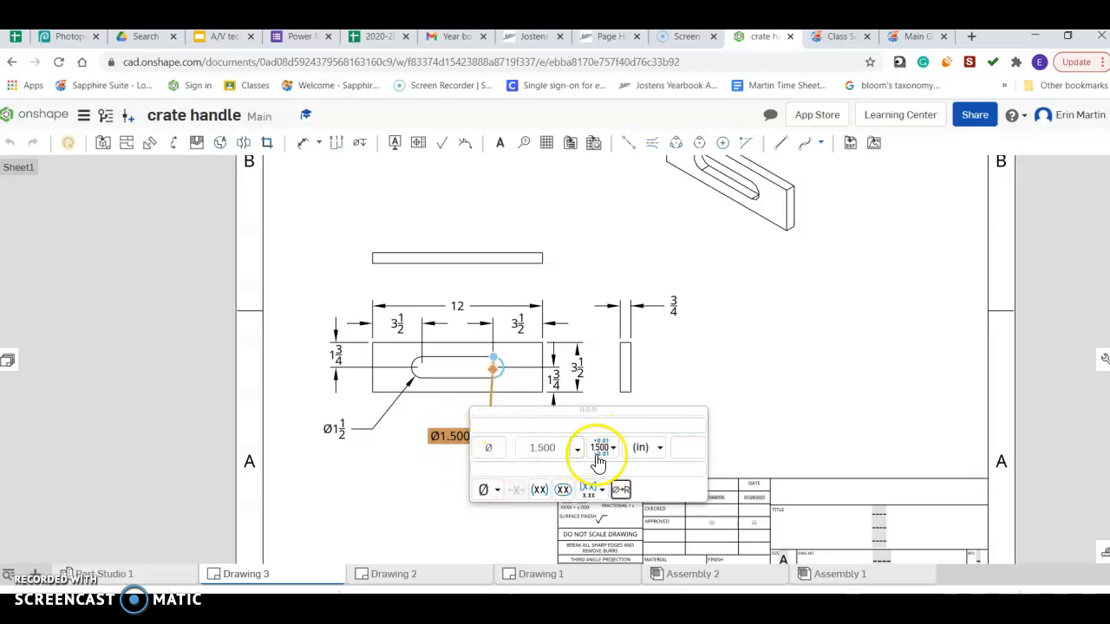
# Set the diameter dimension on the slot's right arc to fractional inches.
pyautogui.click(646, 458)
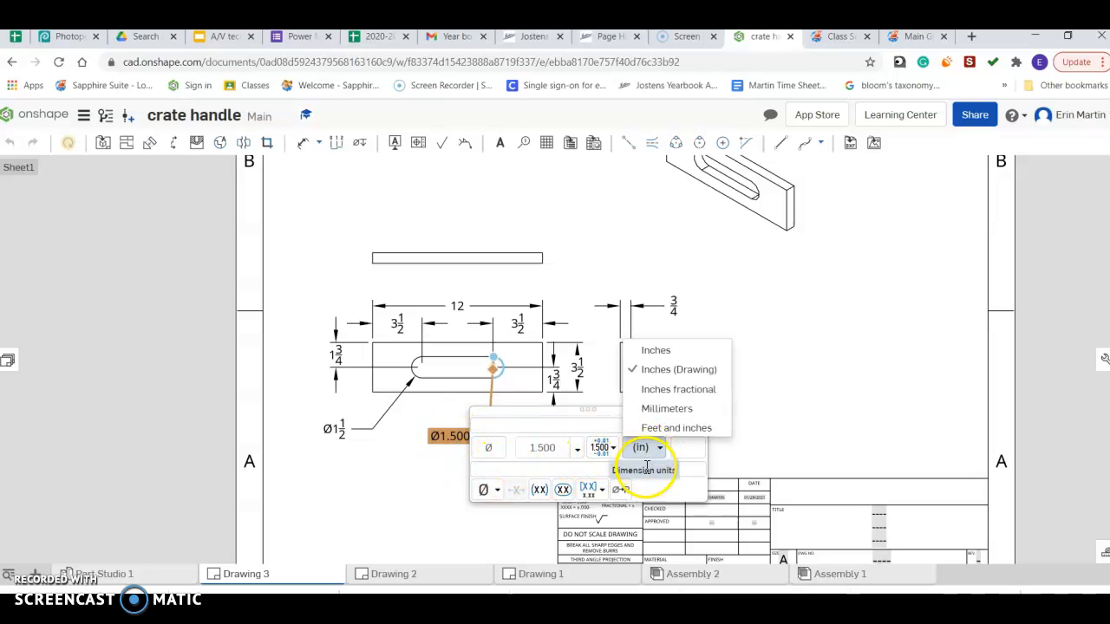
pyautogui.click(670, 392)
pyautogui.click(725, 401)
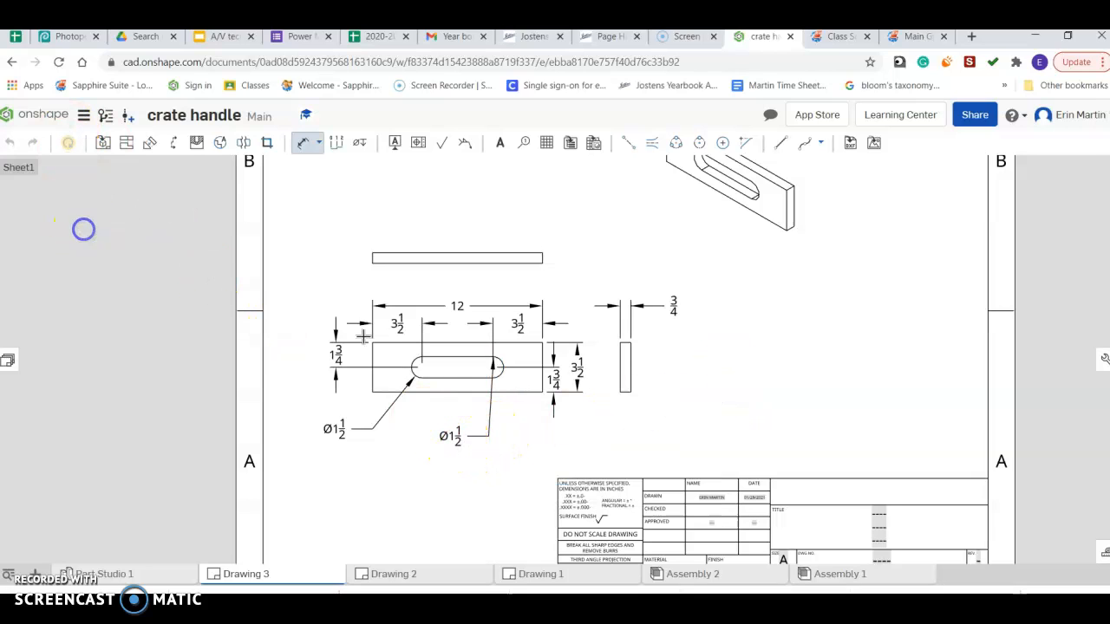
# Reposition the right arc's diameter dimension below the front view, level with the left arc's diameter dimension.
pyautogui.moveTo(452, 436); pyautogui.dragTo(477, 426)
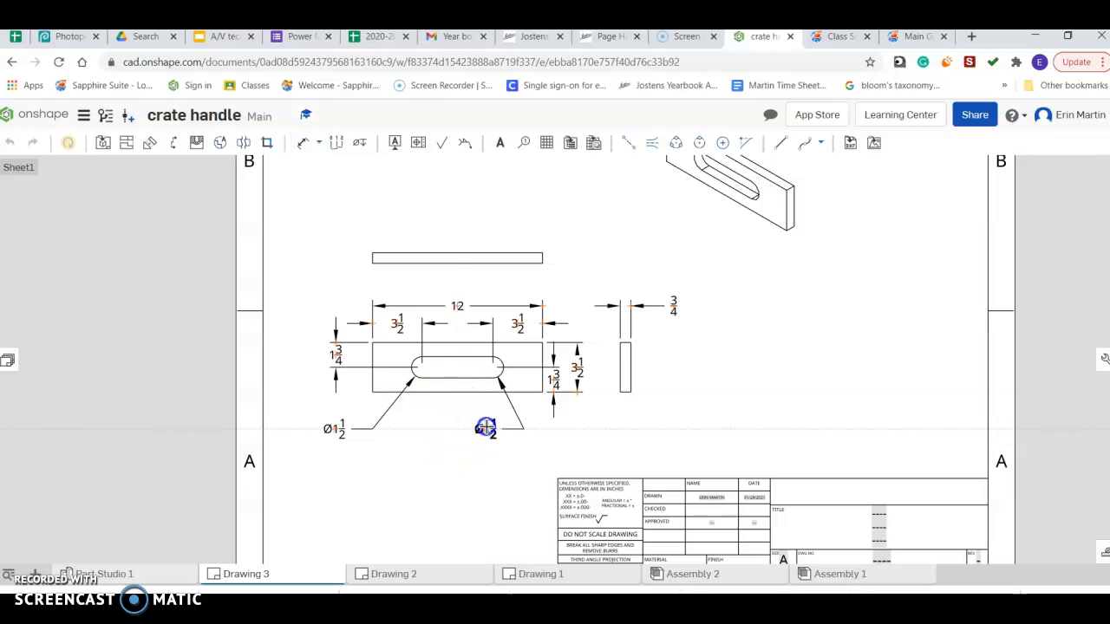
pyautogui.moveTo(486, 428); pyautogui.dragTo(486, 428)
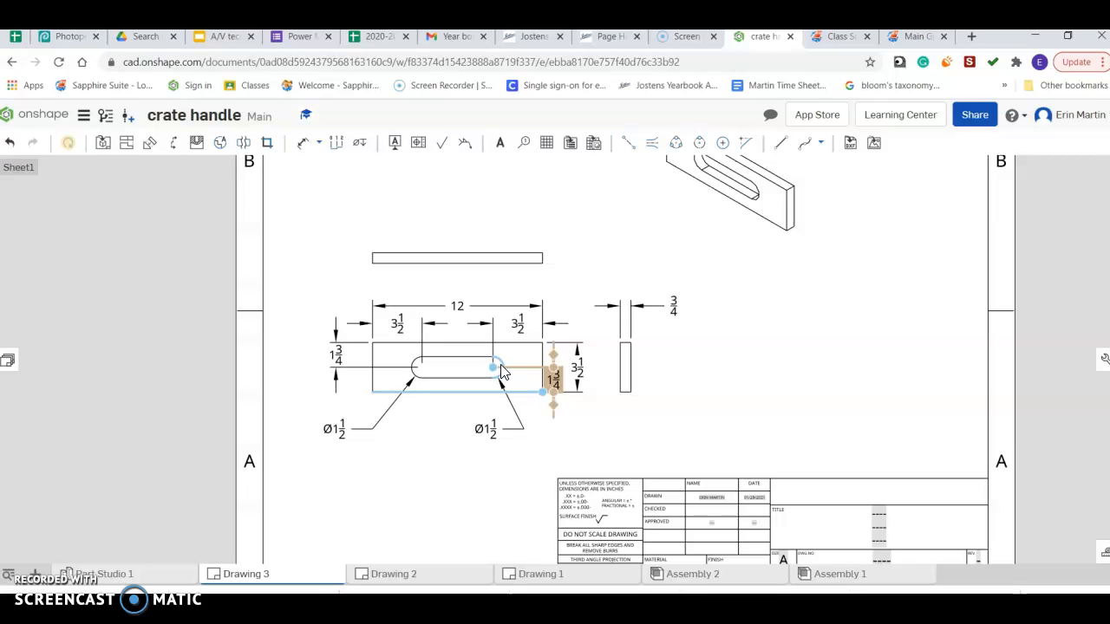
pyautogui.click(700, 436)
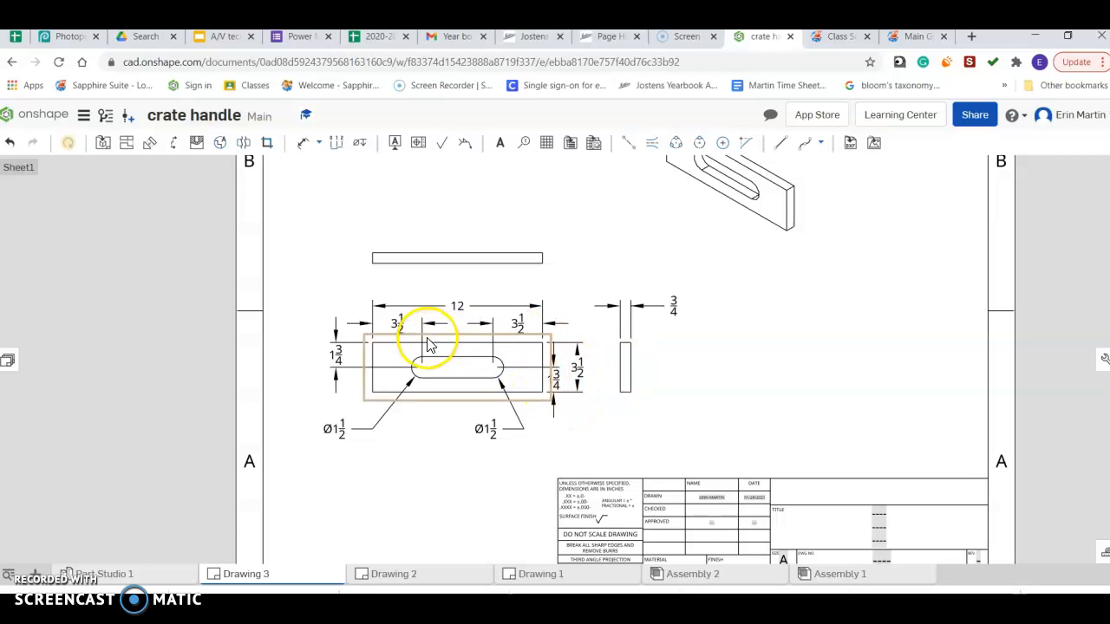
pyautogui.moveTo(355, 330); pyautogui.dragTo(555, 340)
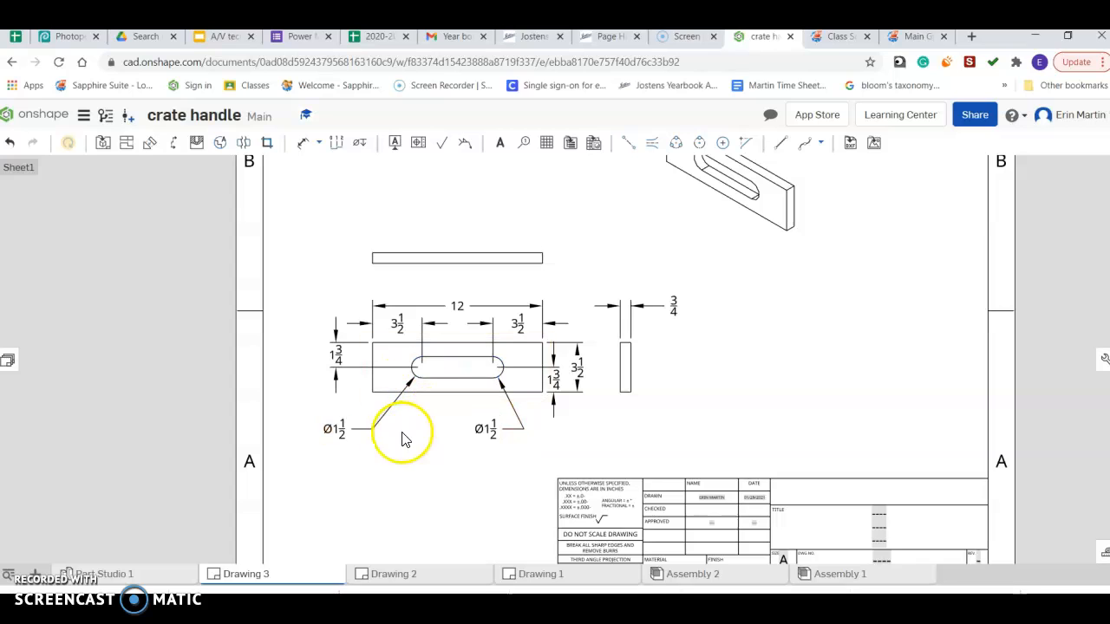
# Move the right 3 1/2 horizontal dimension above the overall 12 dimension.
pyautogui.click(526, 321)
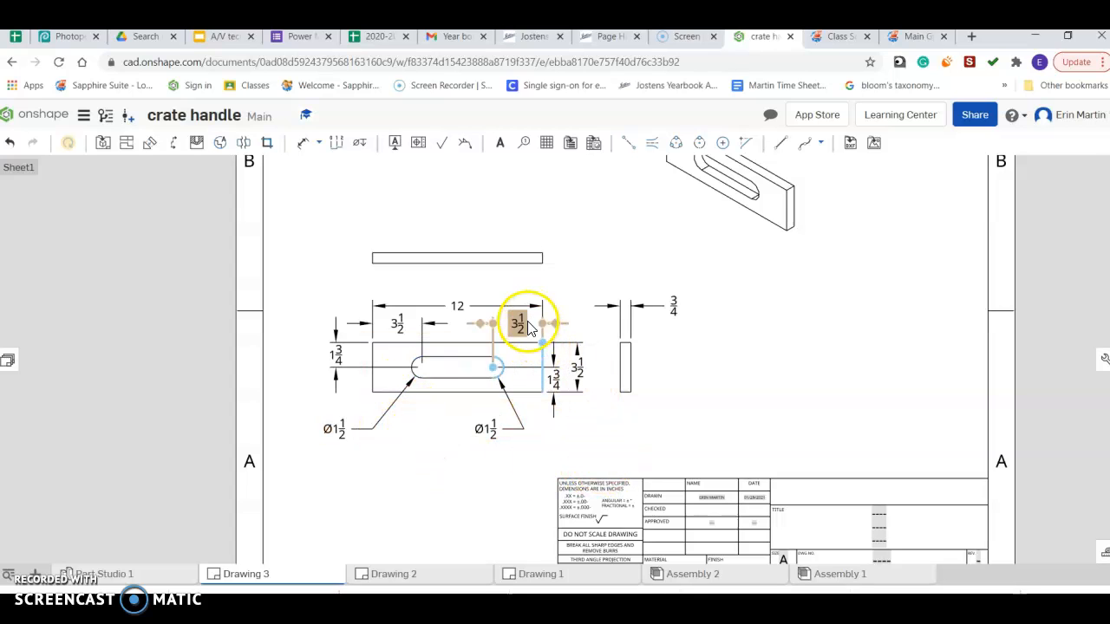
pyautogui.moveTo(520, 290); pyautogui.dragTo(520, 282)
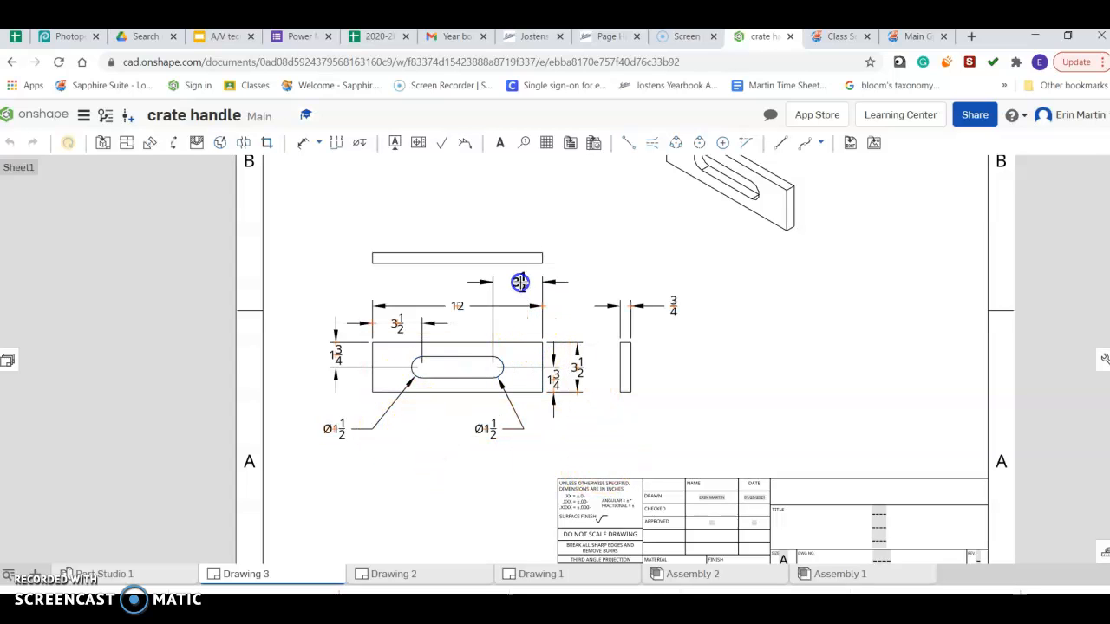
pyautogui.click(564, 295)
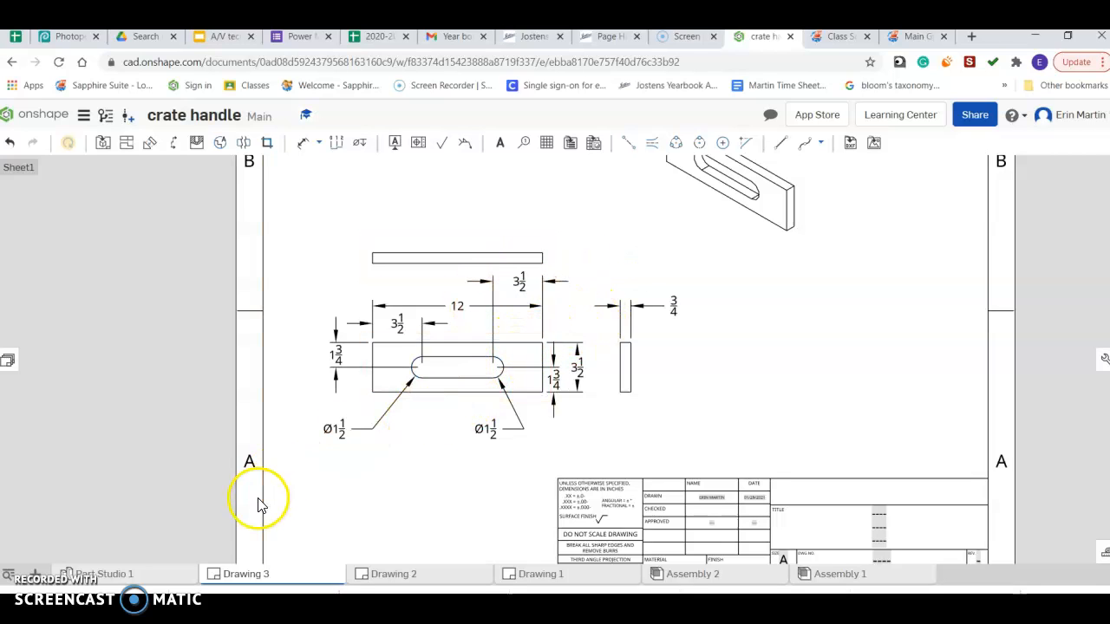
# Move the right 3 1/2 horizontal dimension back beneath the overall 12 dimension, in line with the left 3 1/2 dimension.
pyautogui.click(516, 280)
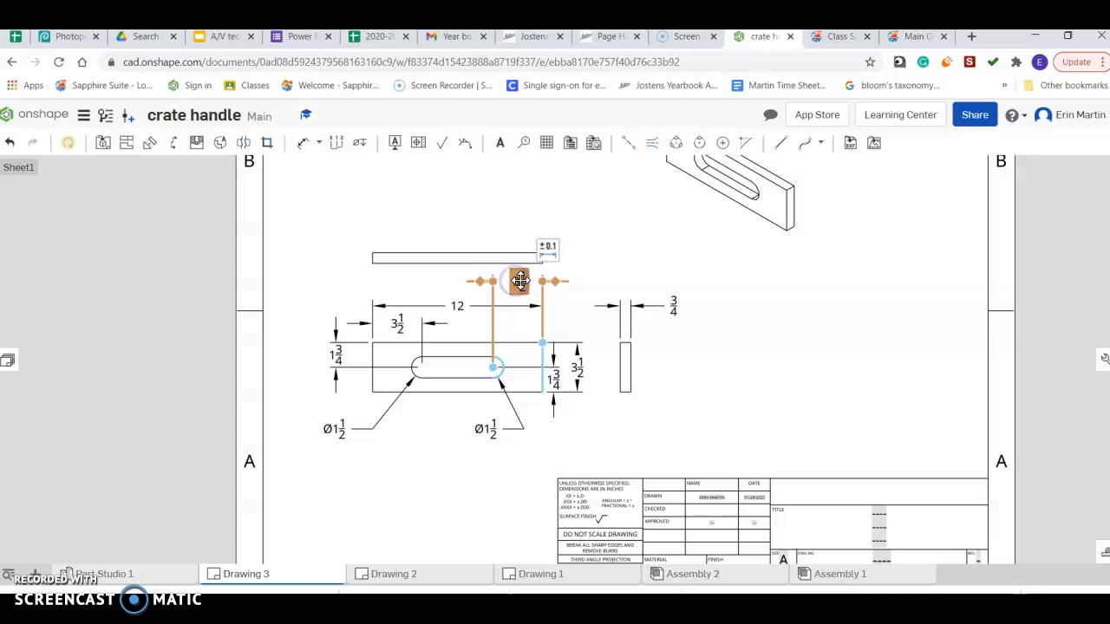
pyautogui.moveTo(516, 314); pyautogui.dragTo(512, 324)
pyautogui.click(761, 400)
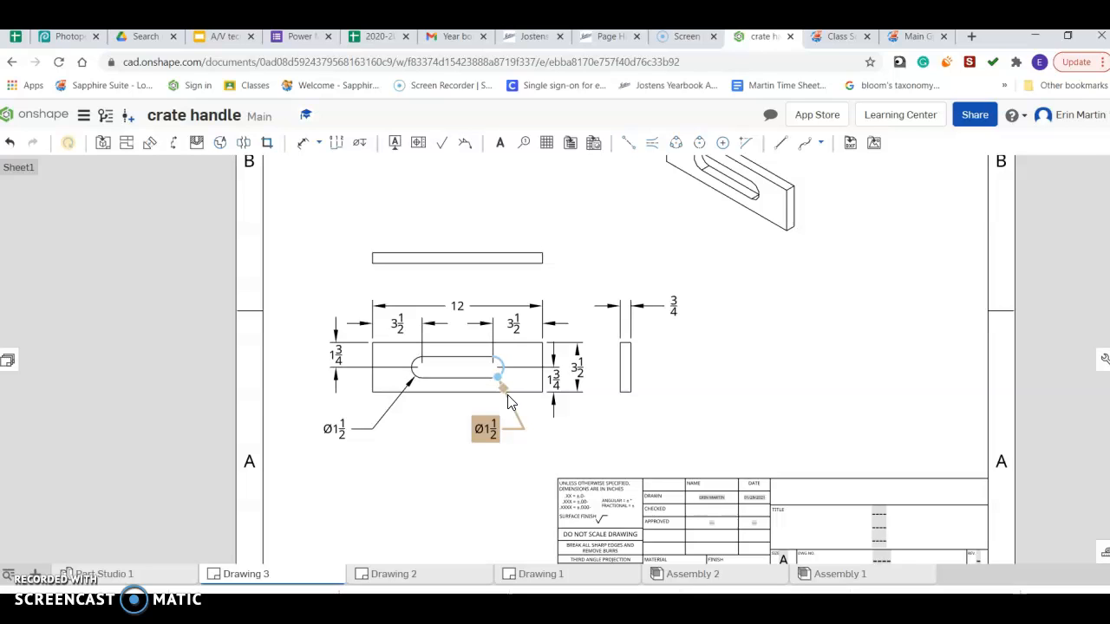
pyautogui.click(460, 348)
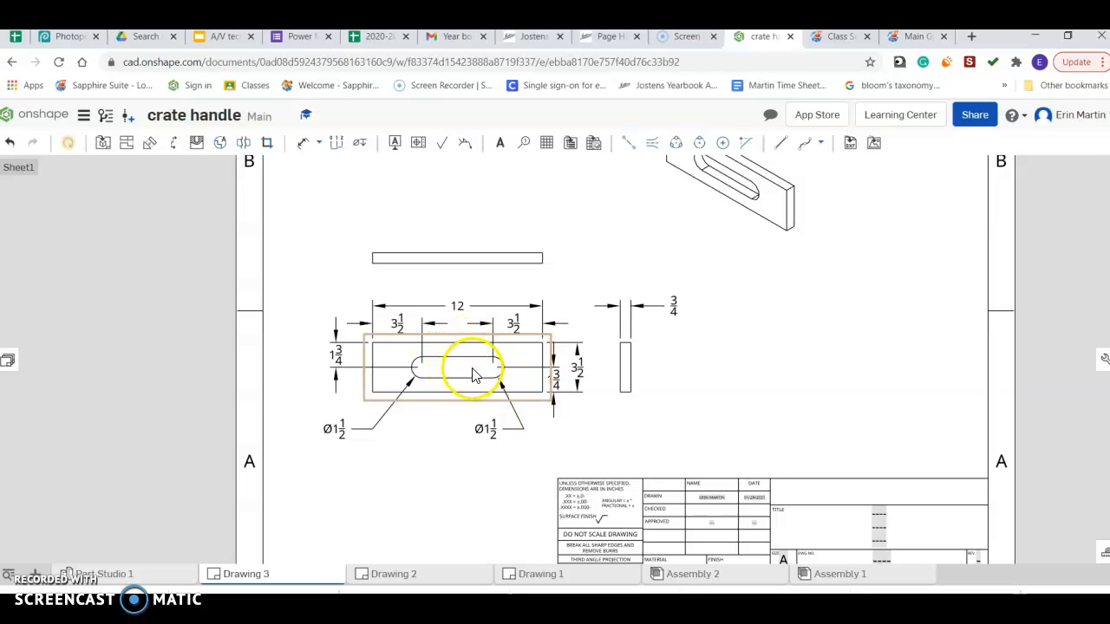